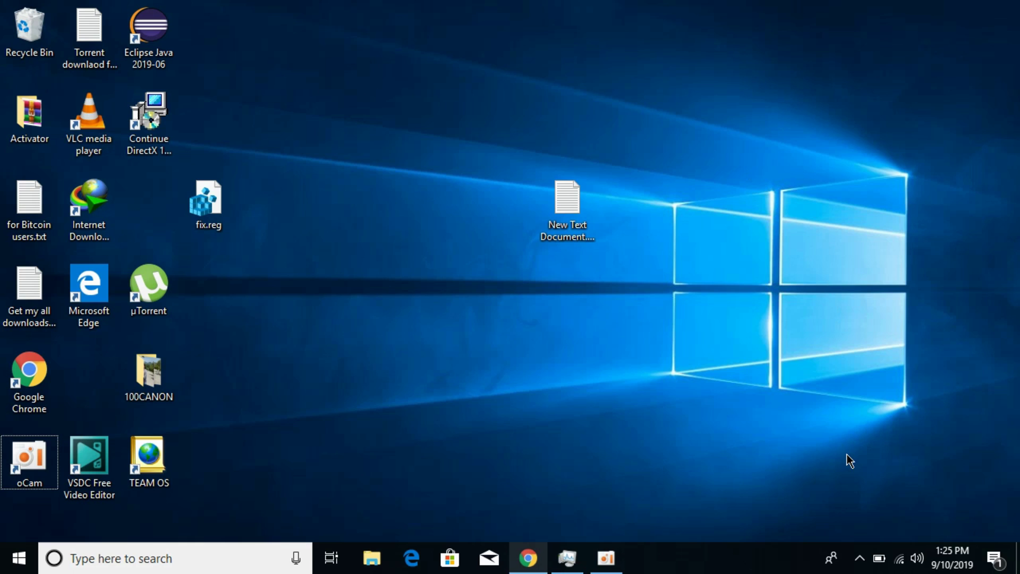
Confirm the connected Wi-Fi network from the tray, then start Google Chrome
click(900, 559)
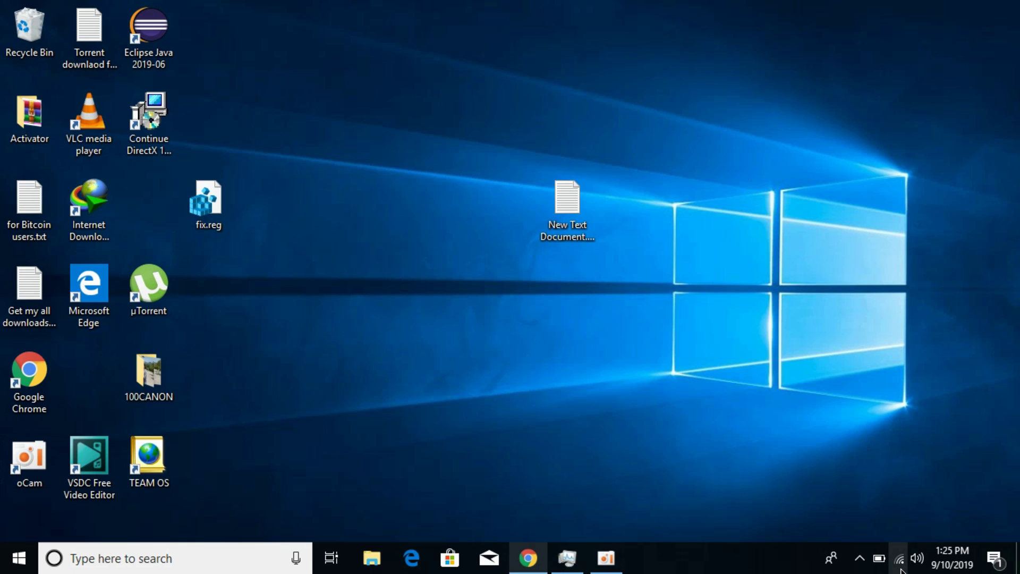
click(610, 462)
Search Google for 'epic game launcher' and follow the Epic Games Launcher download link
click(528, 558)
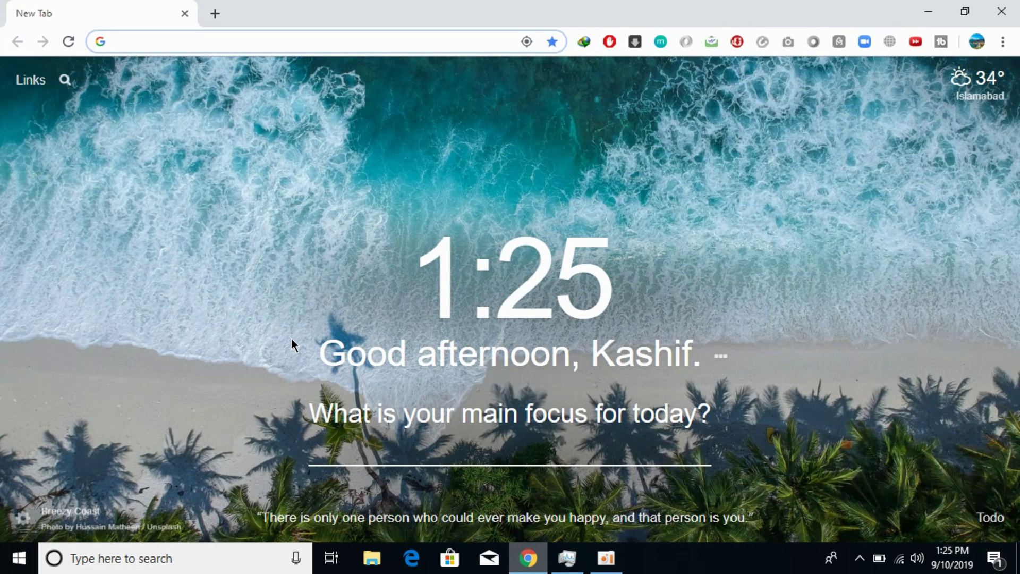
text(e)
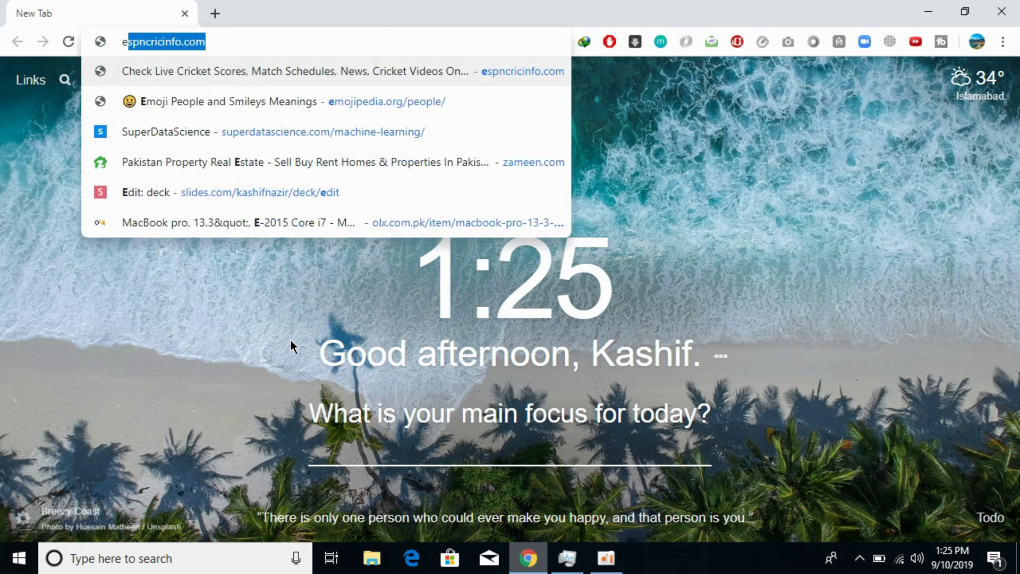
text(pic g)
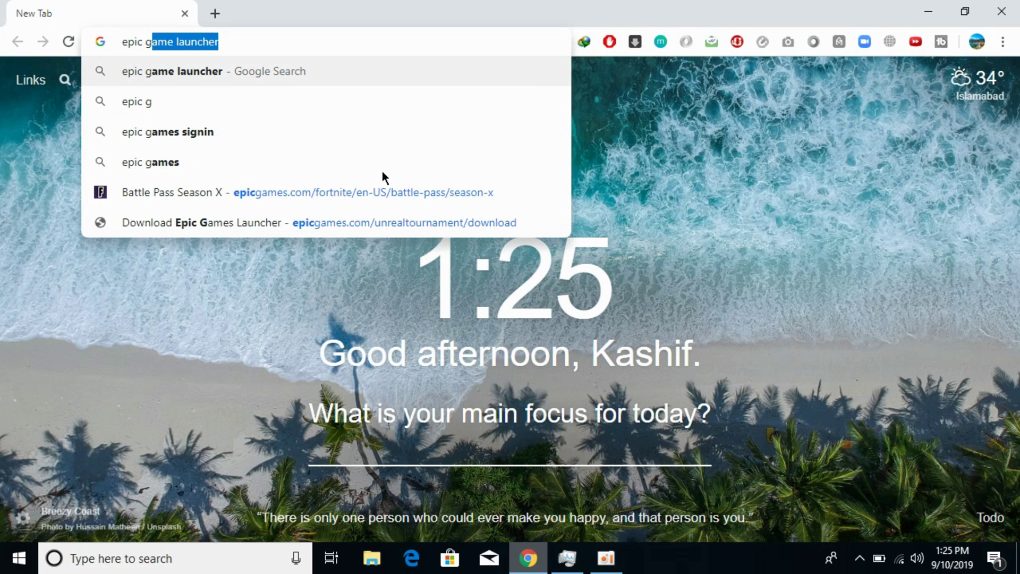
key(Return)
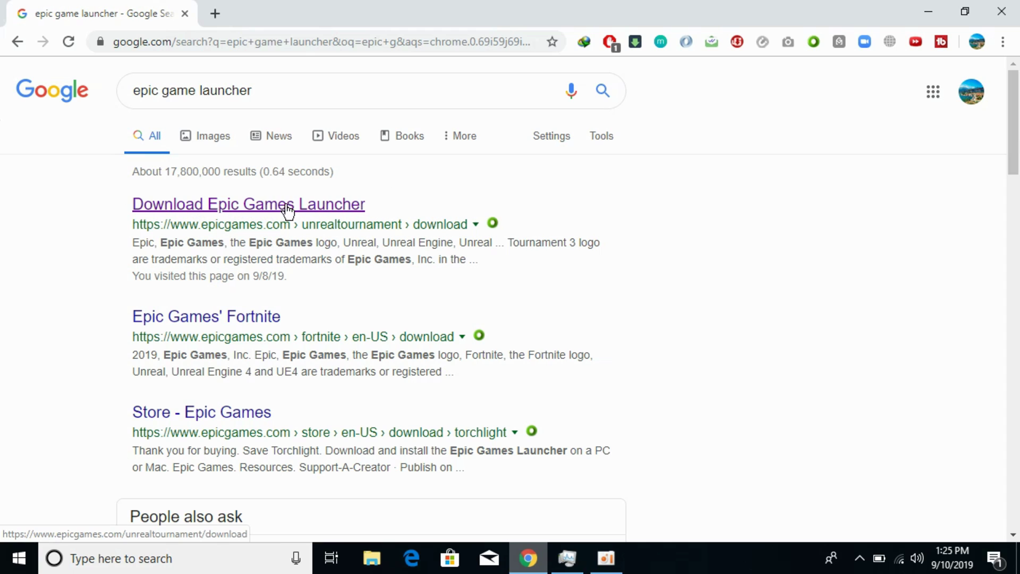
click(307, 206)
right_click(307, 206)
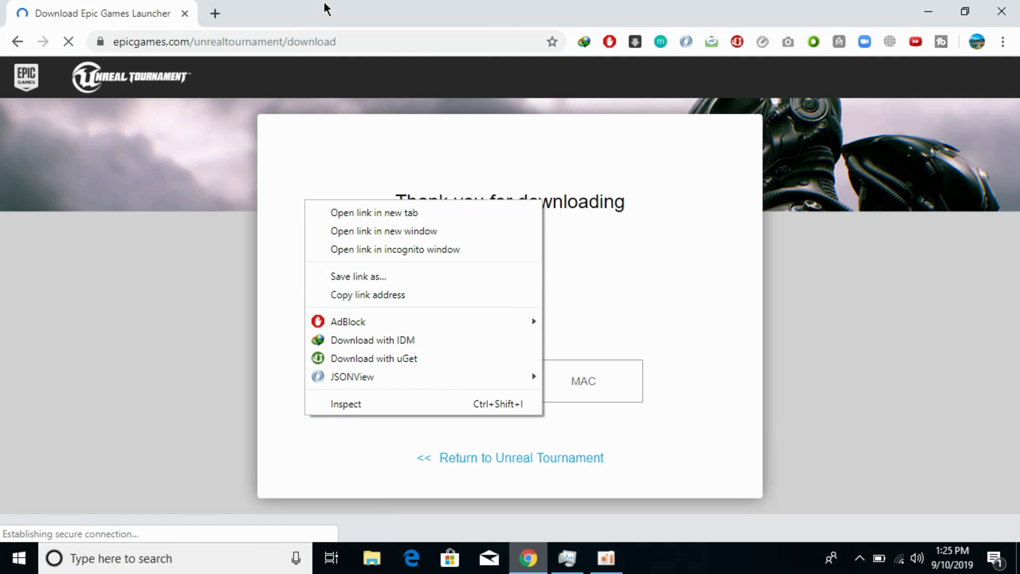
right_click(324, 5)
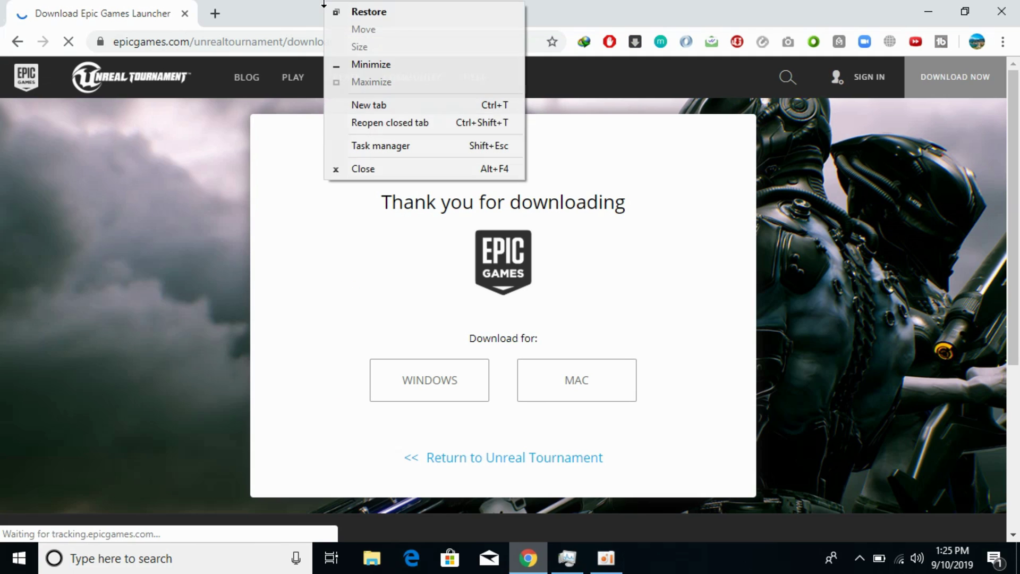
right_click(288, 297)
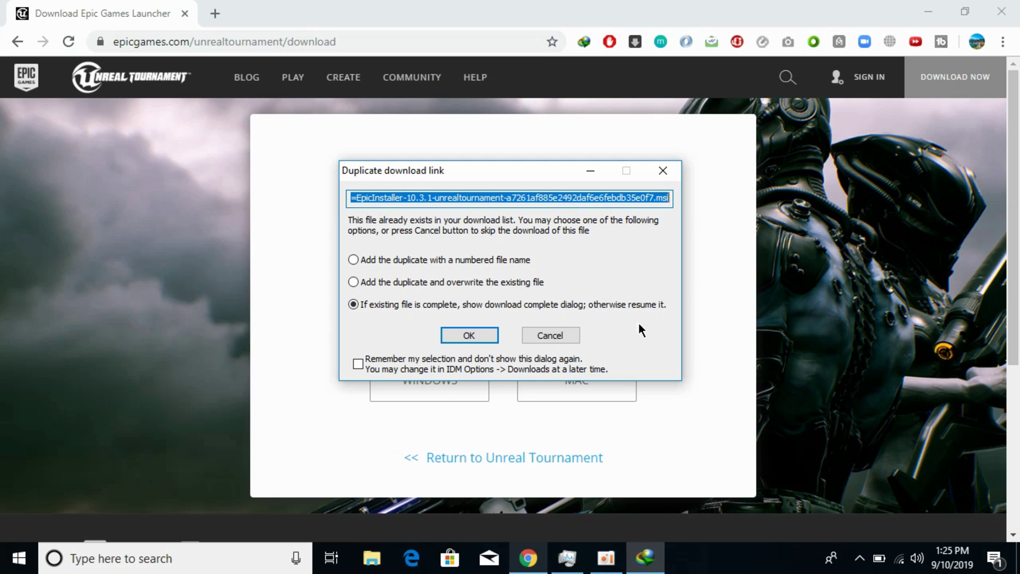
click(551, 335)
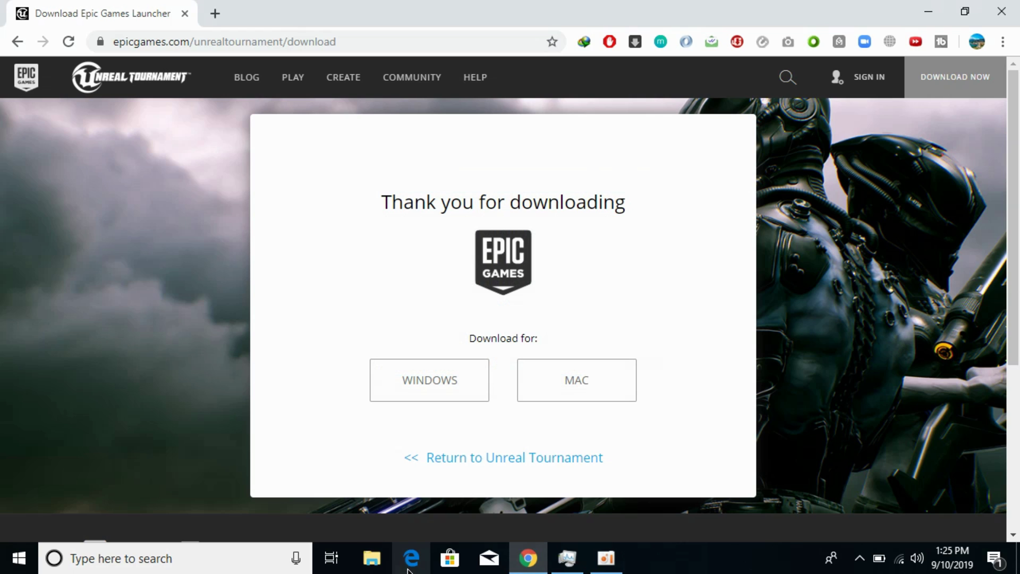
Browse File Explorer to Downloads\Programs and bring up the EpicInstaller file's context menu
click(360, 561)
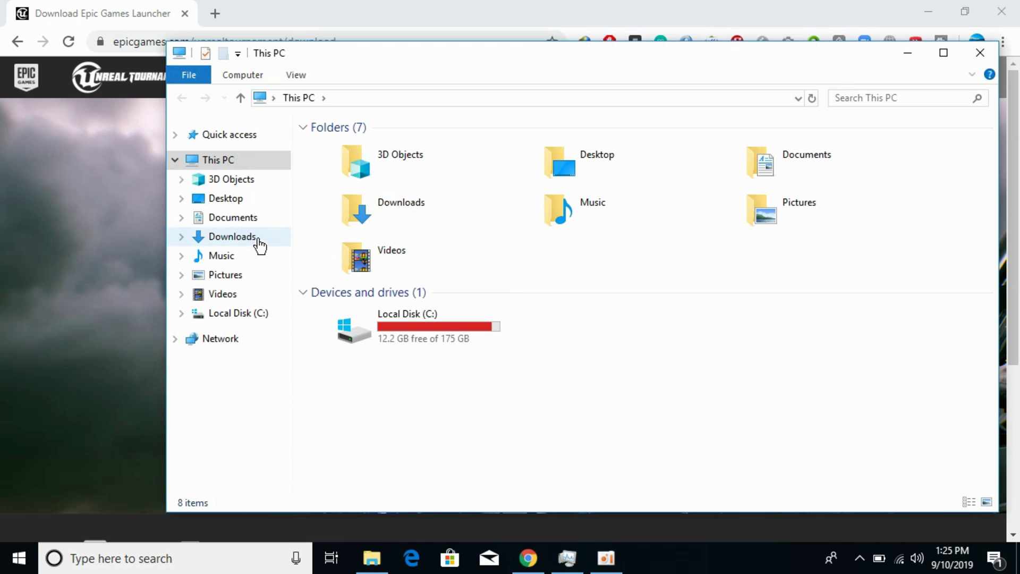
click(244, 236)
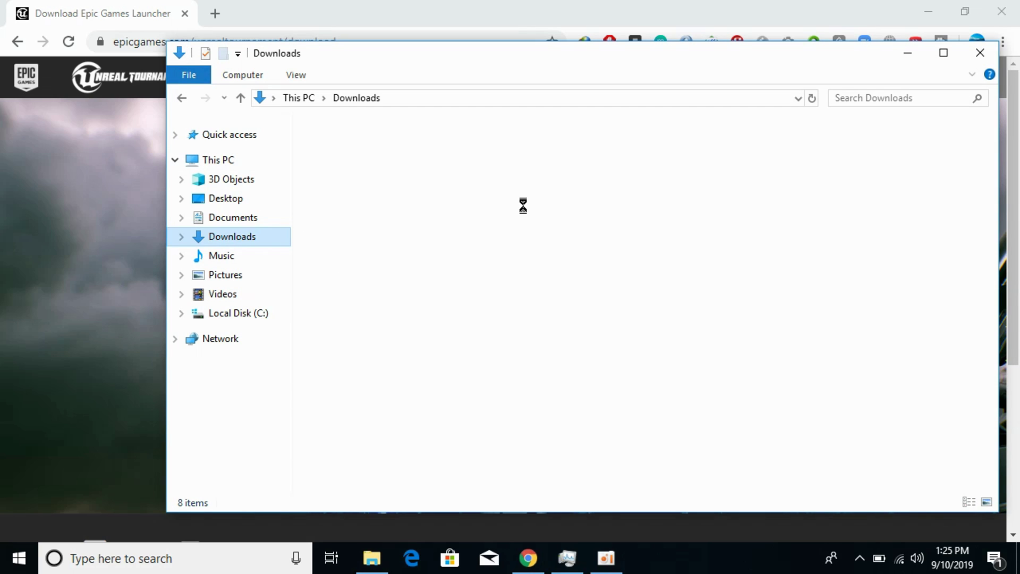
click(721, 258)
right_click(721, 257)
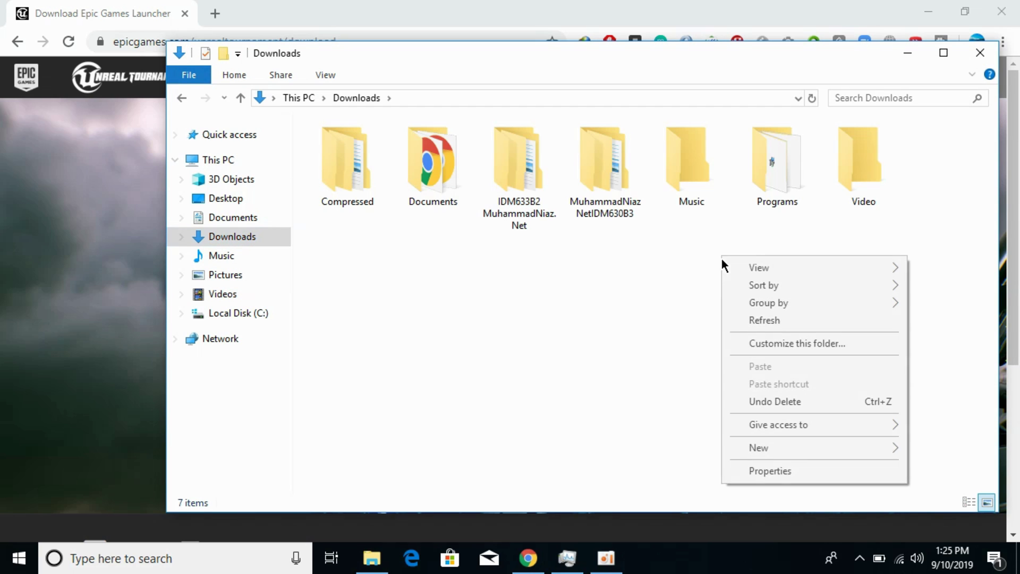
click(783, 159)
right_click(777, 159)
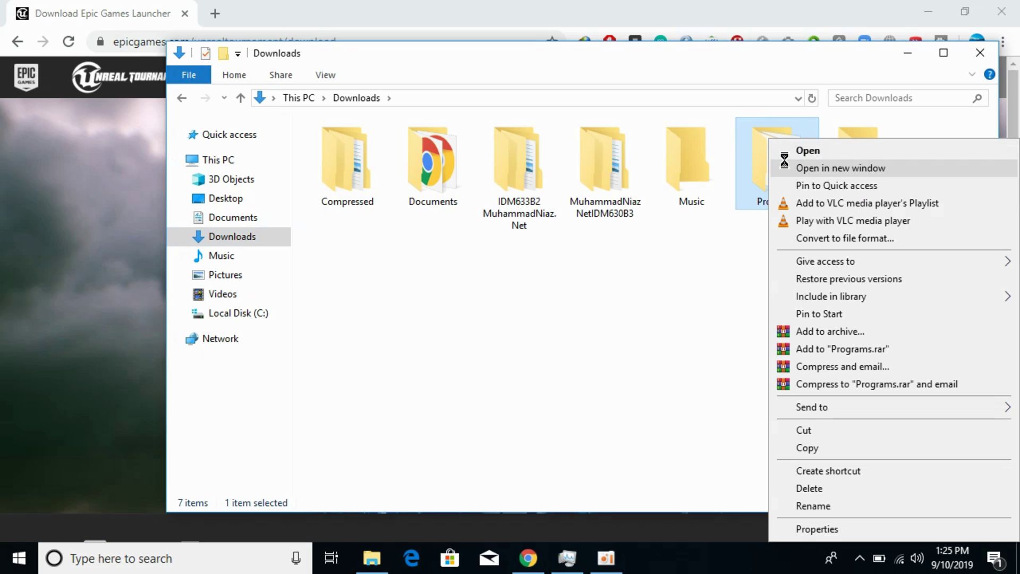
click(749, 164)
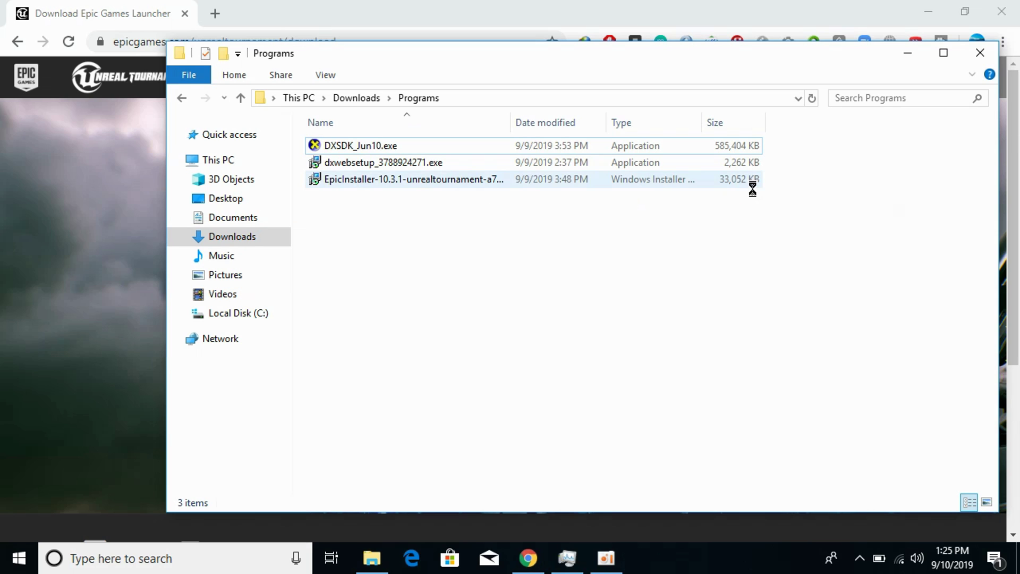
right_click(751, 188)
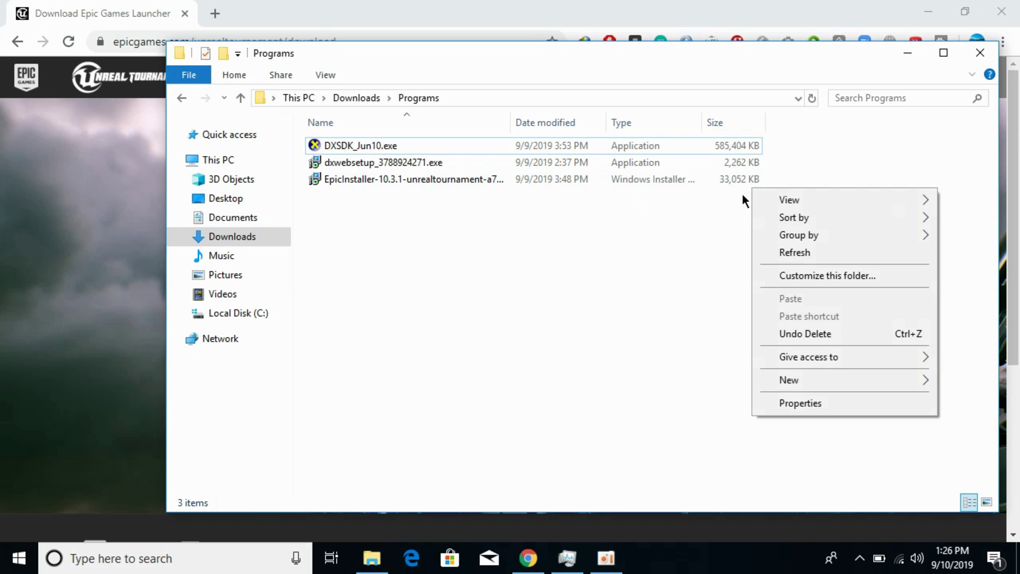
Run Install on EpicInstaller, keeping the default C:\Program Files (x86)\Epic Games\ destination
right_click(686, 183)
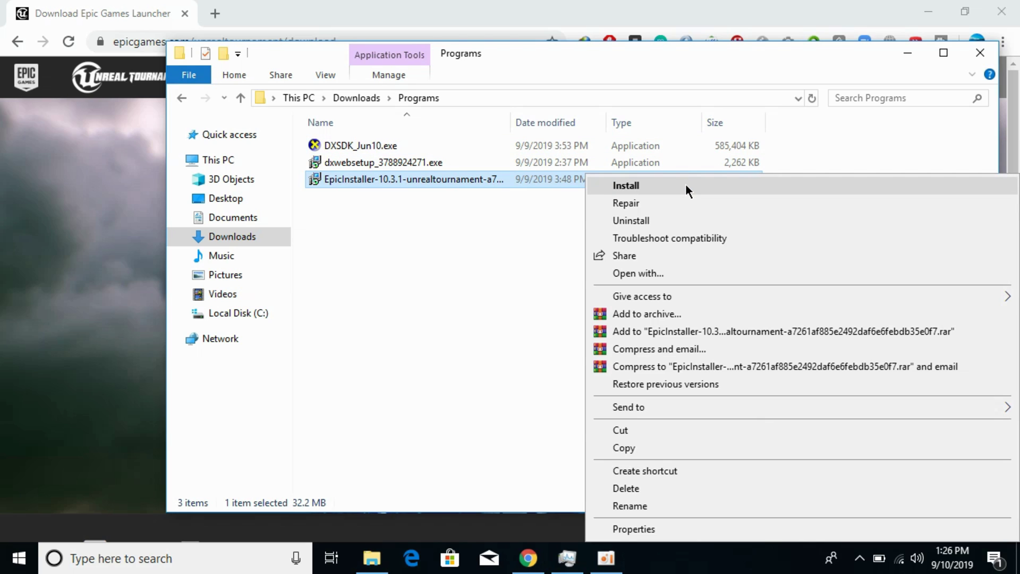
click(681, 184)
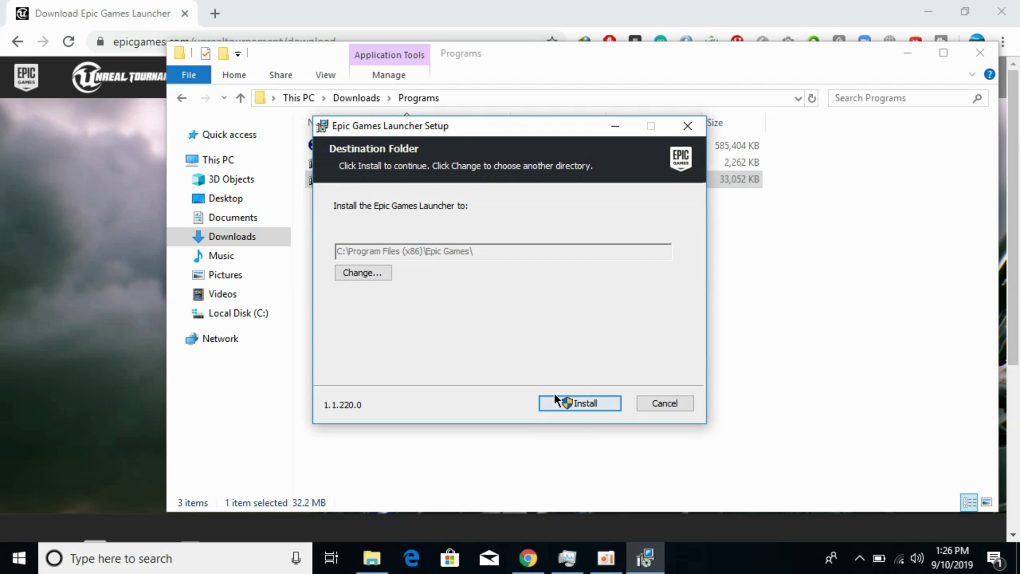
click(568, 405)
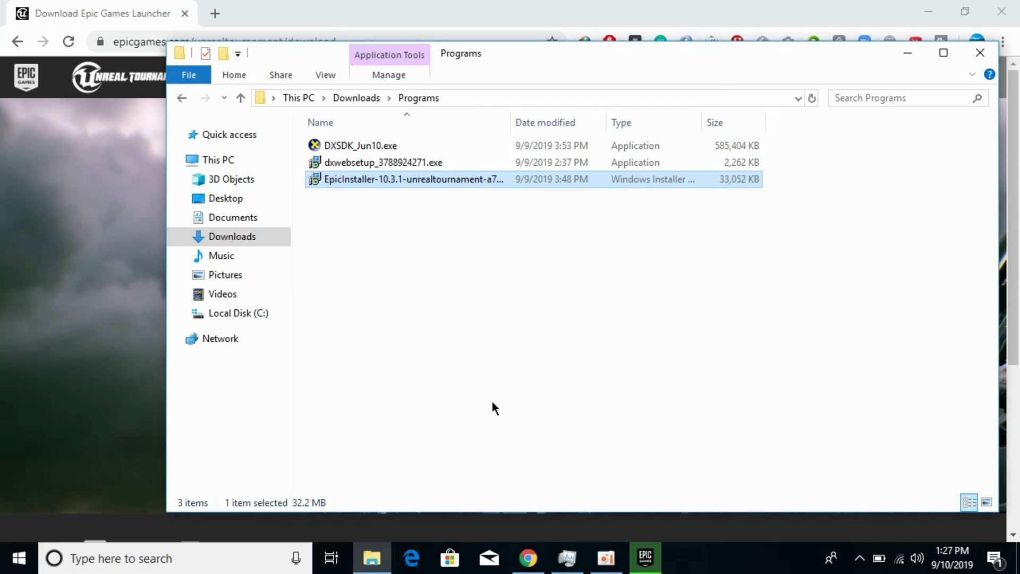
Minimize File Explorer to reveal the launcher downloading its 145 MB update
right_click(655, 568)
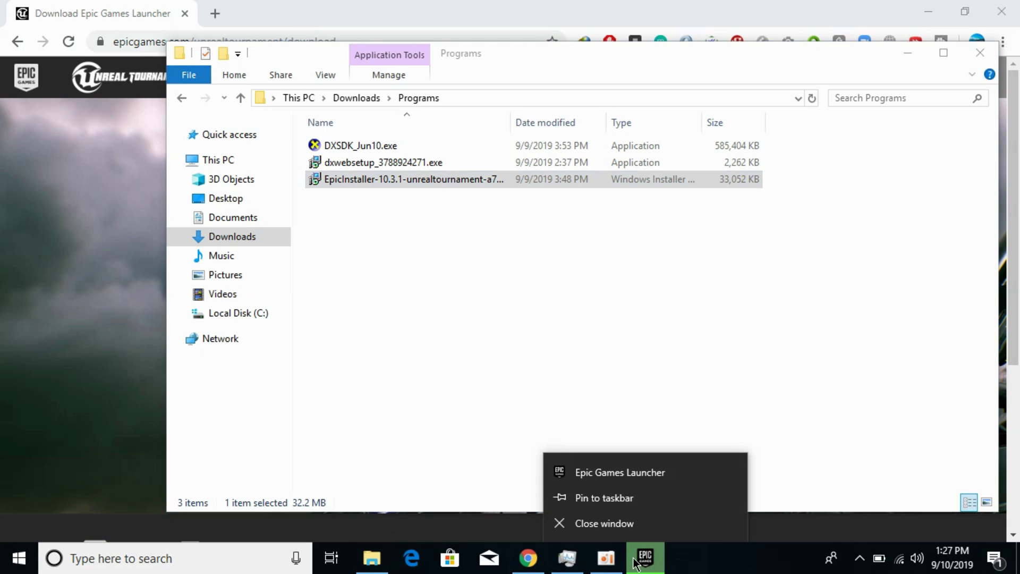
click(796, 323)
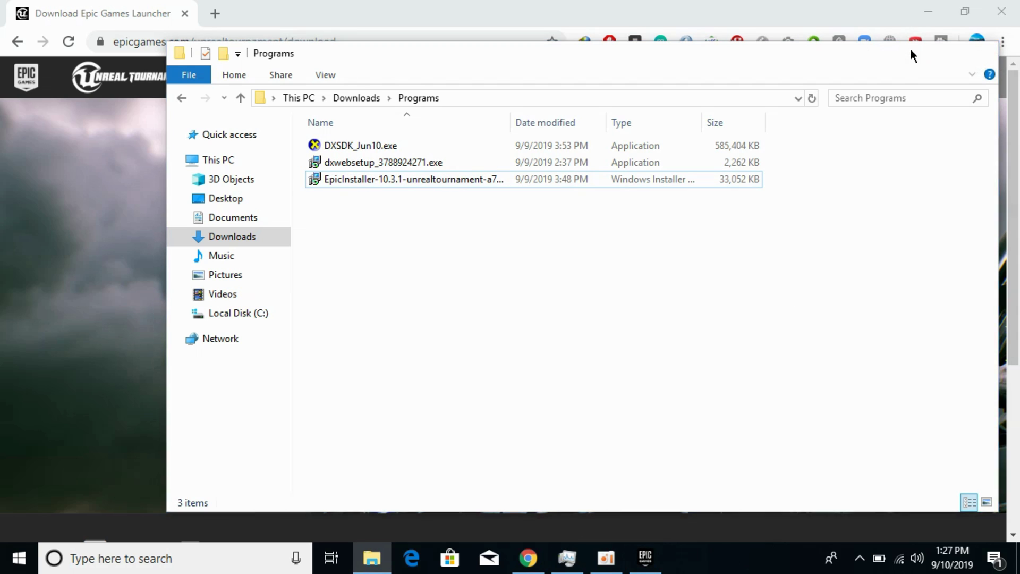
click(909, 49)
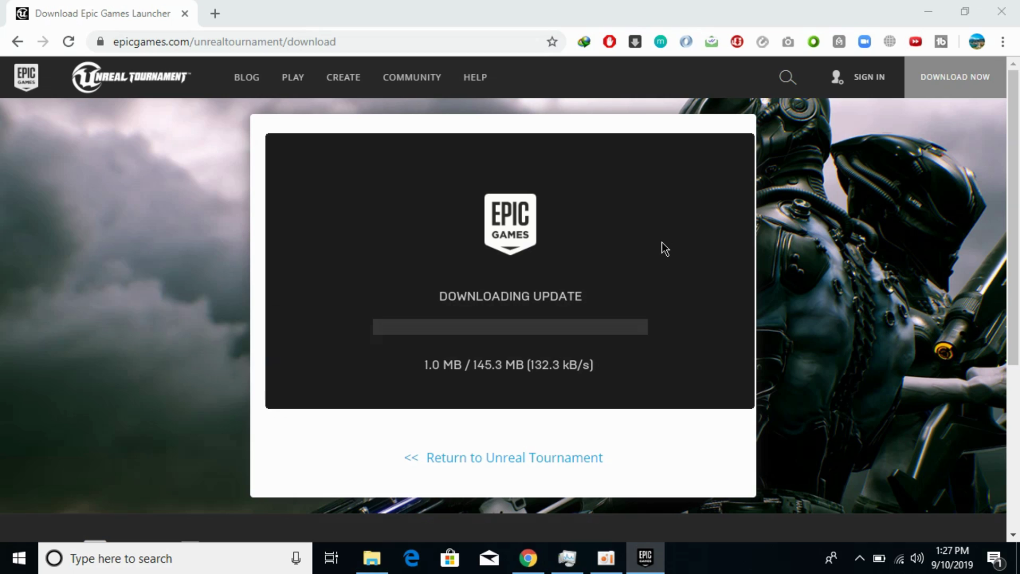